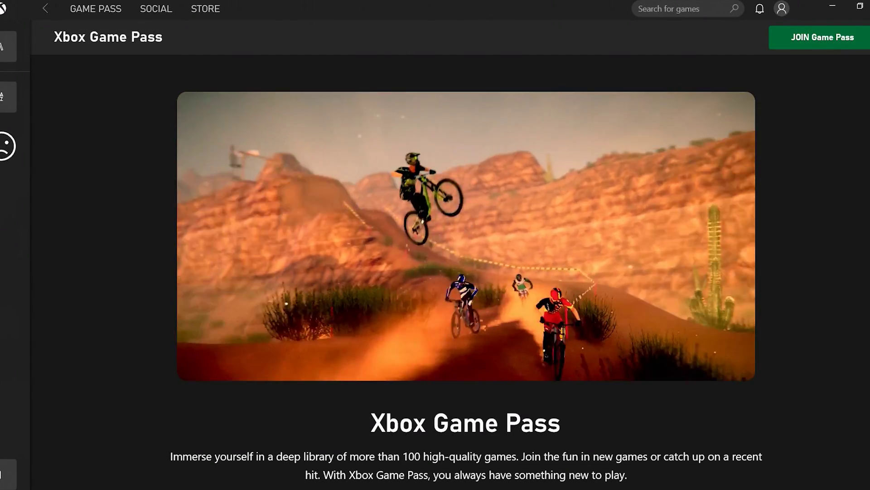
Look through the Xbox Game Pass page down to the PC and Ultimate plan options.
scroll(466, 272, down, 2)
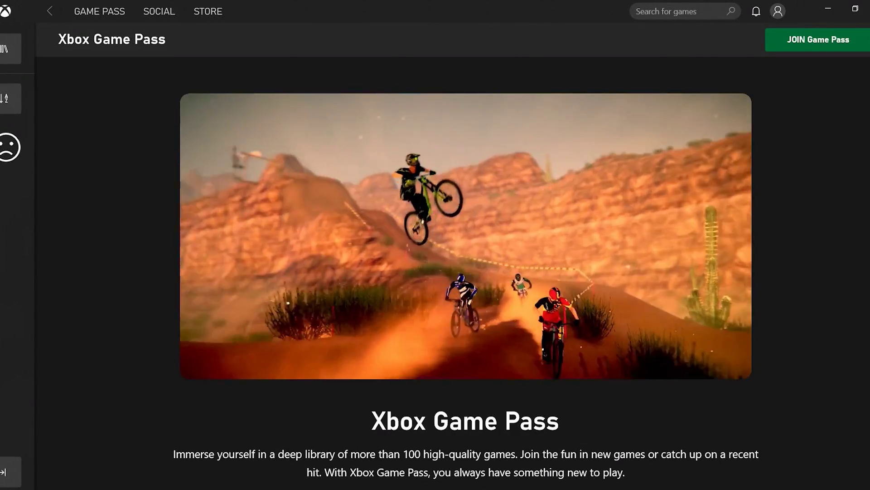
scroll(466, 272, down, 2)
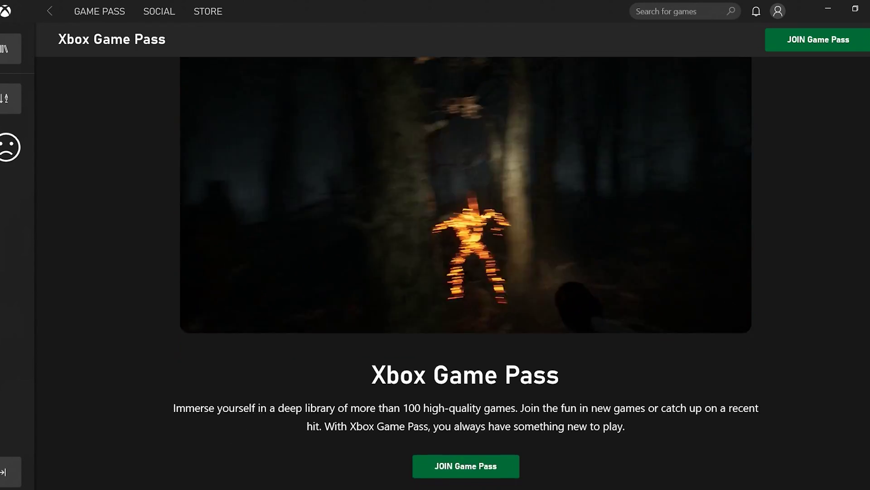
scroll(462, 272, down, 9)
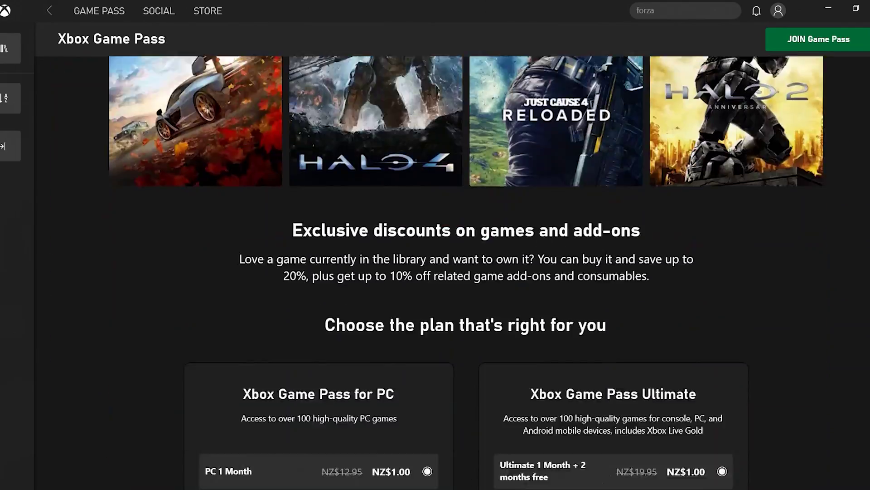
scroll(466, 272, down, 5)
scroll(466, 272, up, 1)
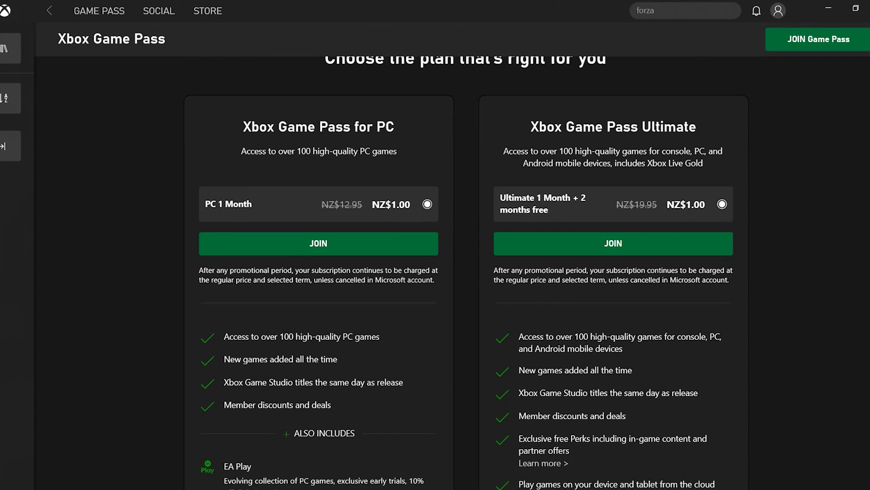
Sign in to Xbox Live with the offered account and continue into the app.
click(776, 14)
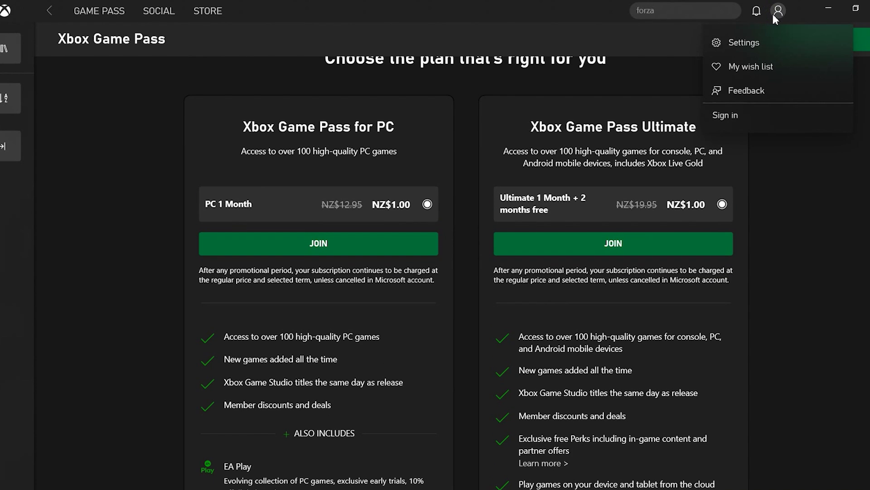
click(762, 116)
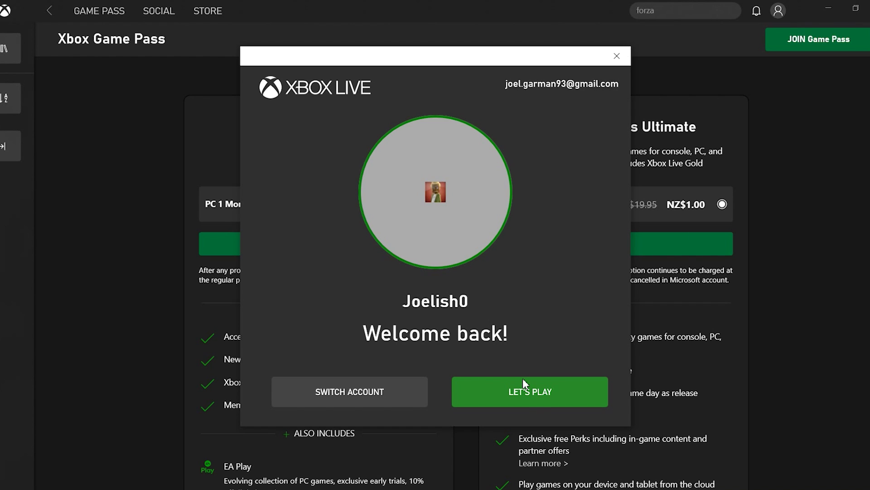
click(538, 401)
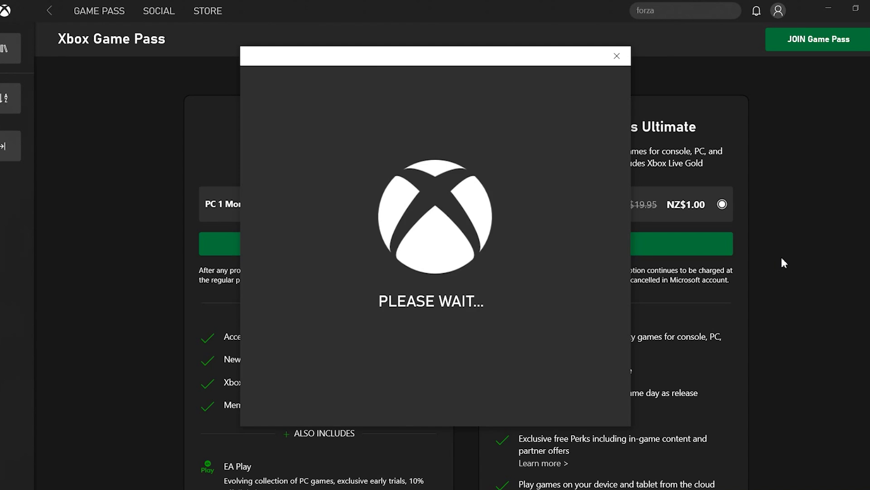
scroll(780, 255, down, 5)
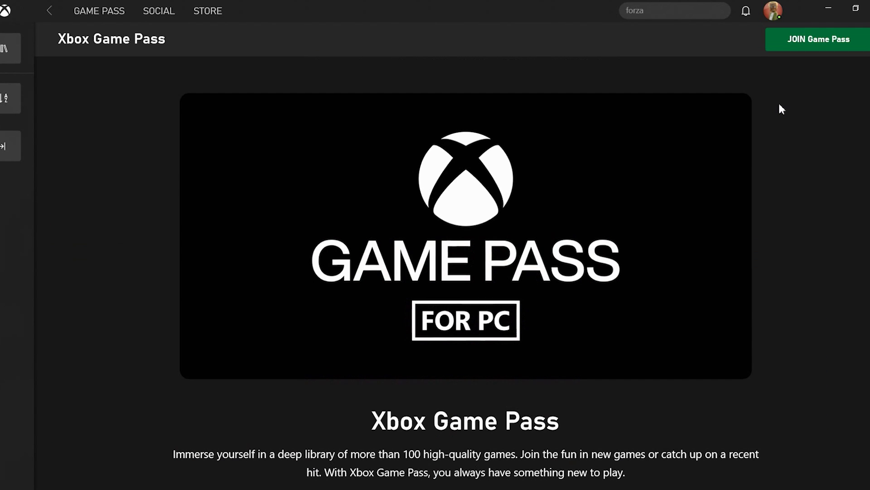
From the Xbox account settings, start changing the Microsoft Store account and enter the PIN in the Windows Security prompt.
click(776, 17)
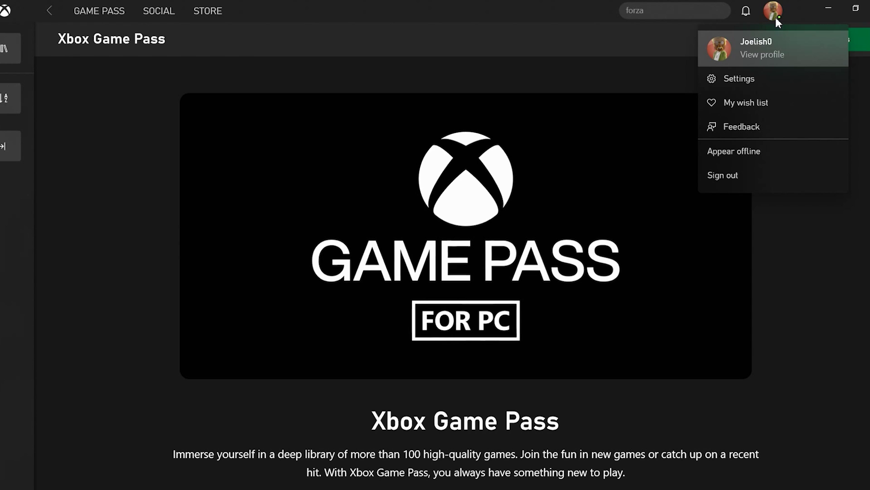
click(776, 79)
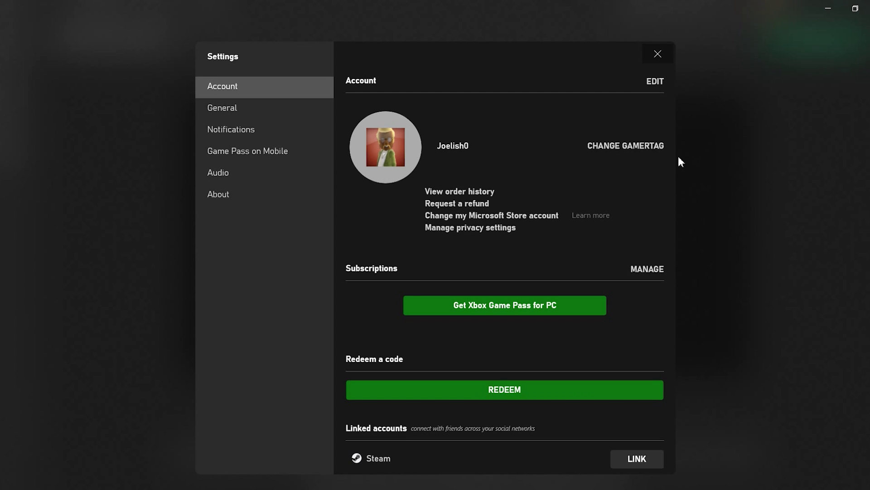
click(473, 216)
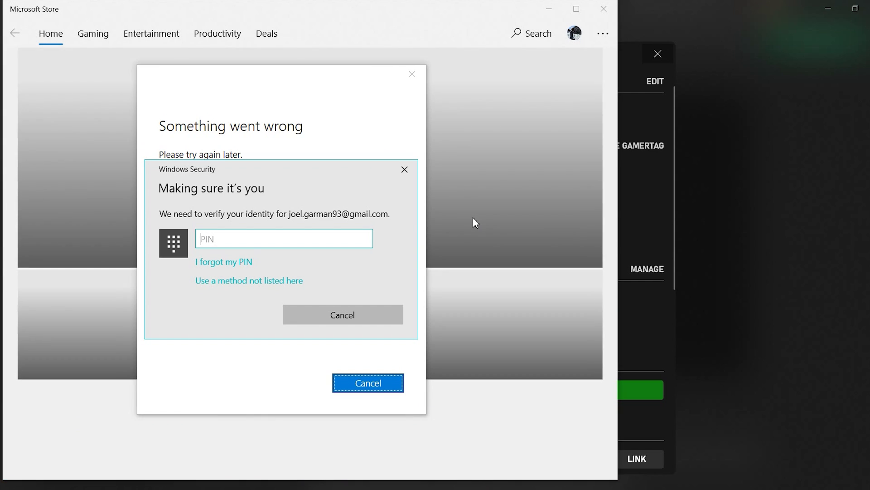
text(****)
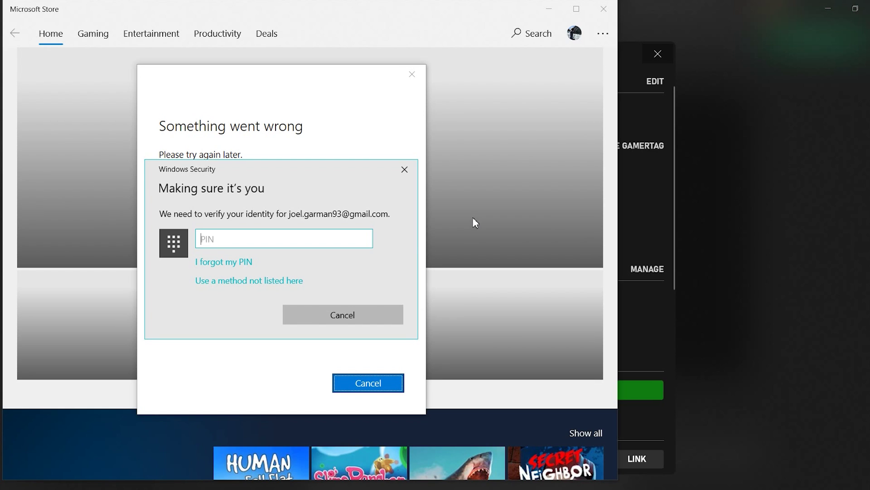
text(****)
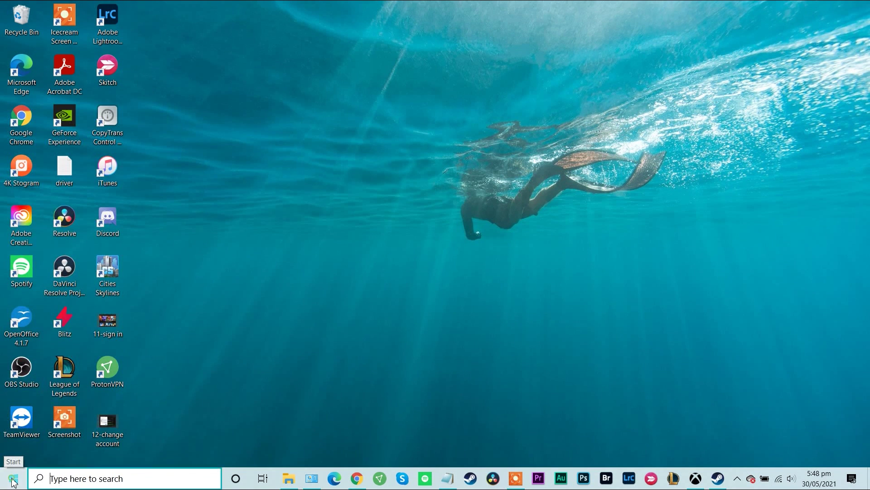
Find Windows PowerShell through the Windows search, run it as administrator and maximize its window.
click(13, 478)
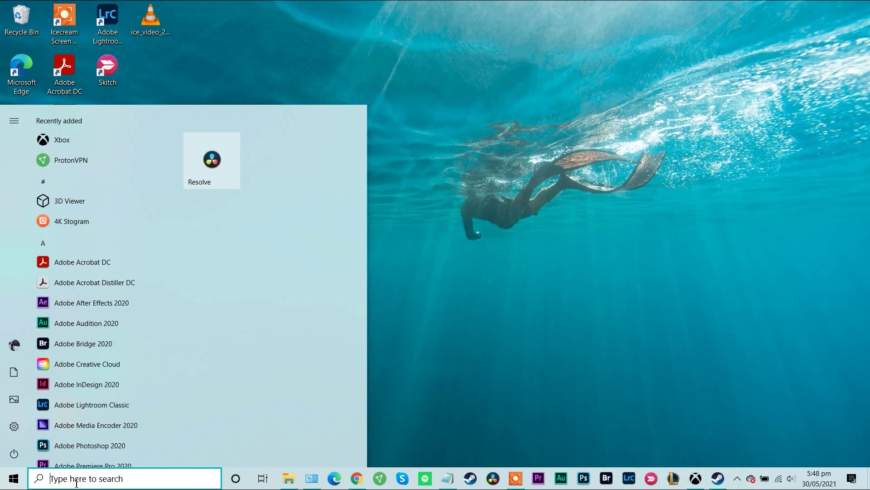
text(powe)
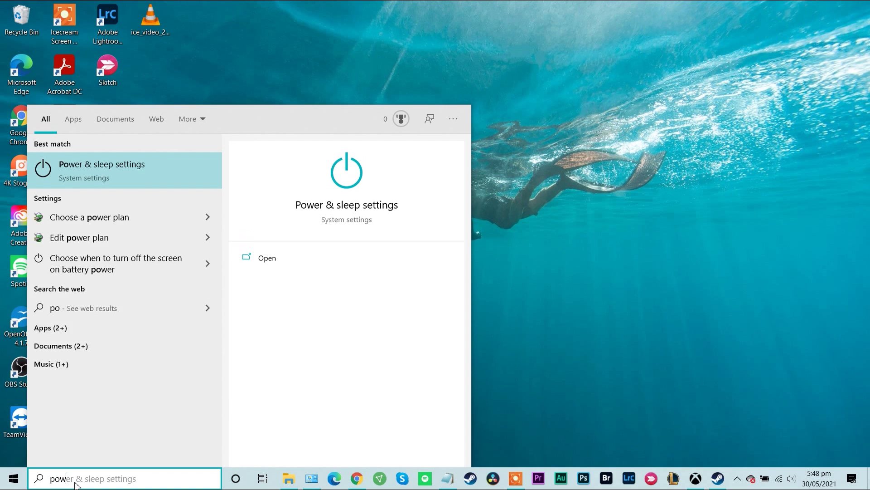
text(rshell)
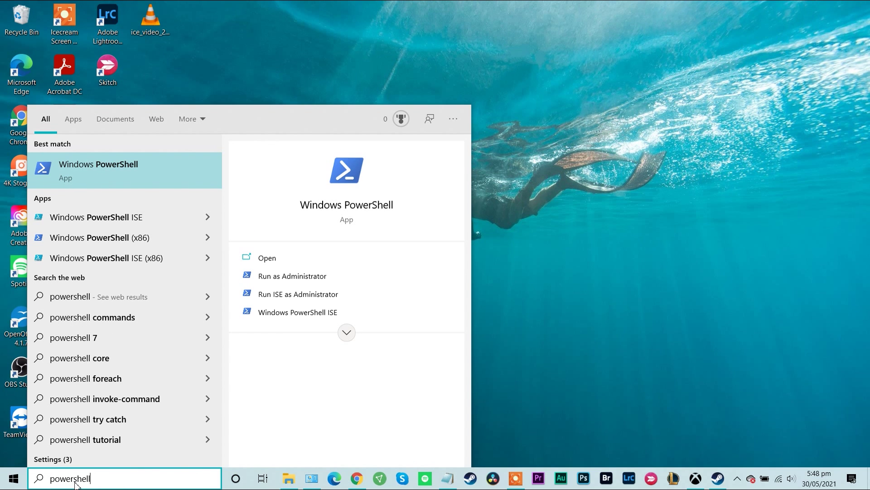
right_click(154, 171)
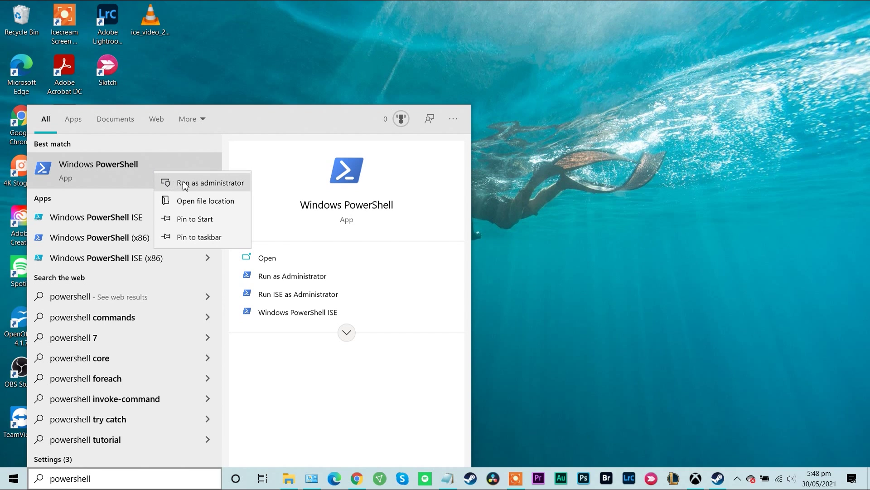
click(199, 184)
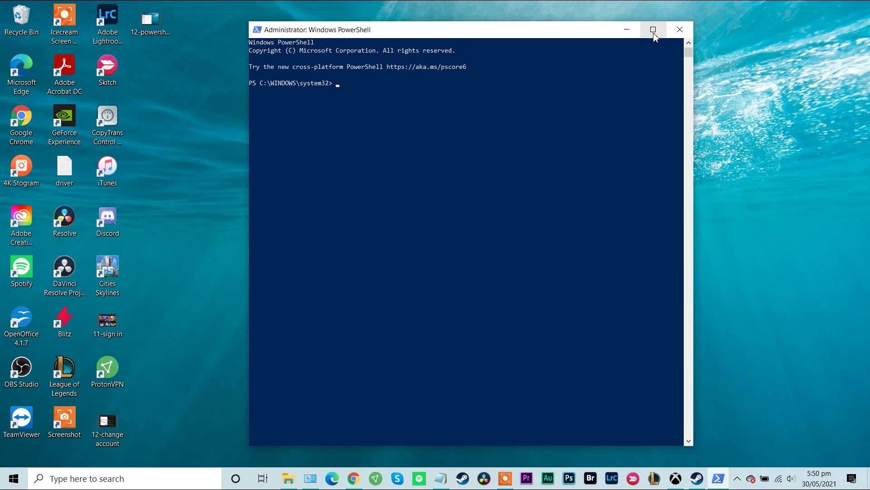
click(653, 30)
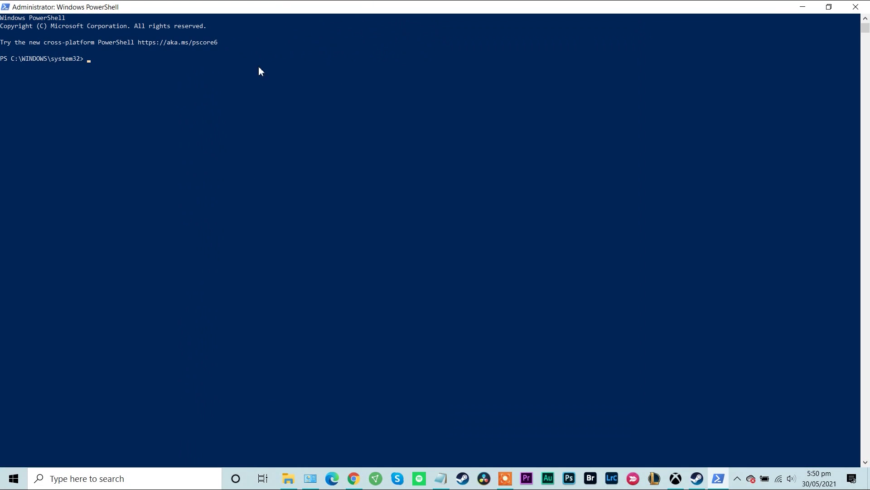
right_click(168, 91)
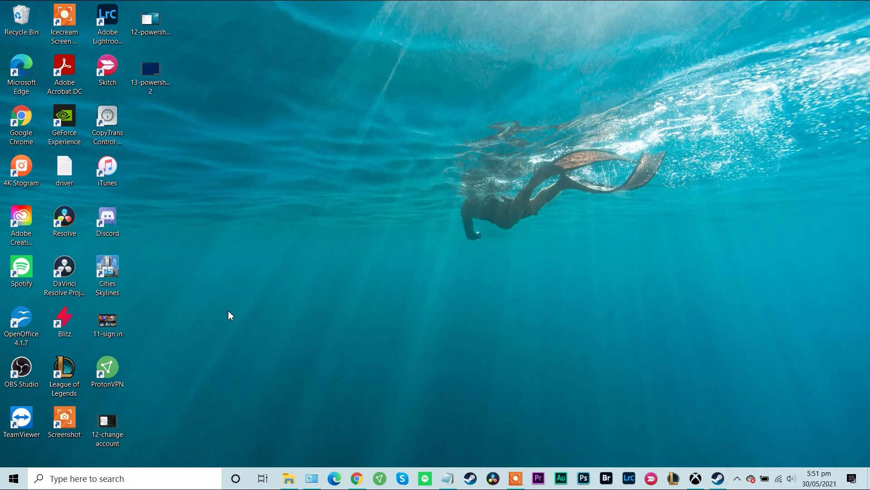
Reset the Microsoft Store cache by running wsreset.exe, close the Store, and switch to the Xbox app.
key(super+r)
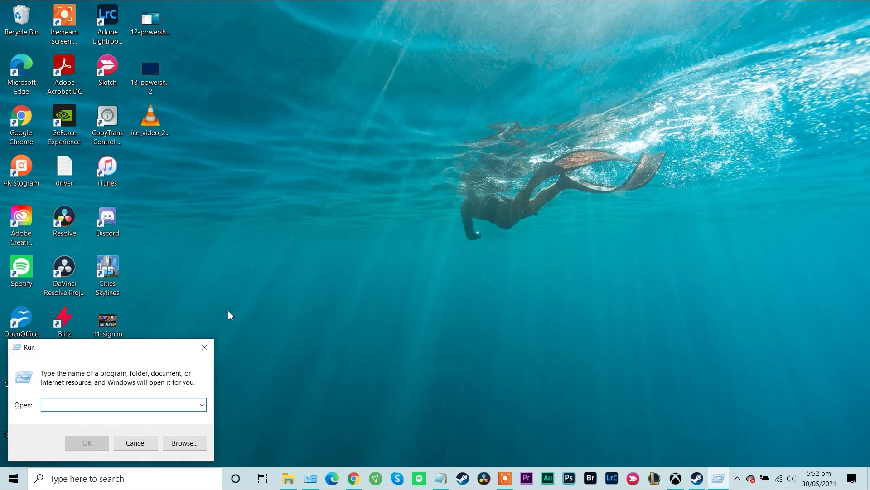
drag(120, 352, 454, 178)
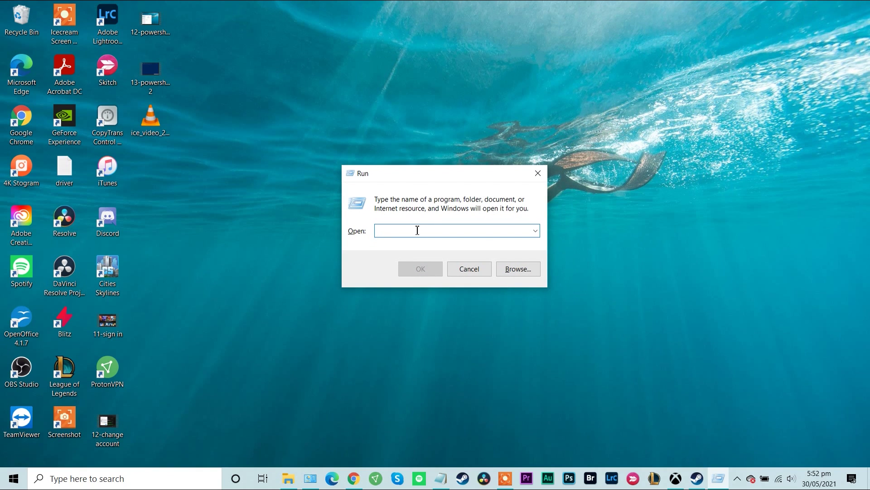
text(wsreset.exe)
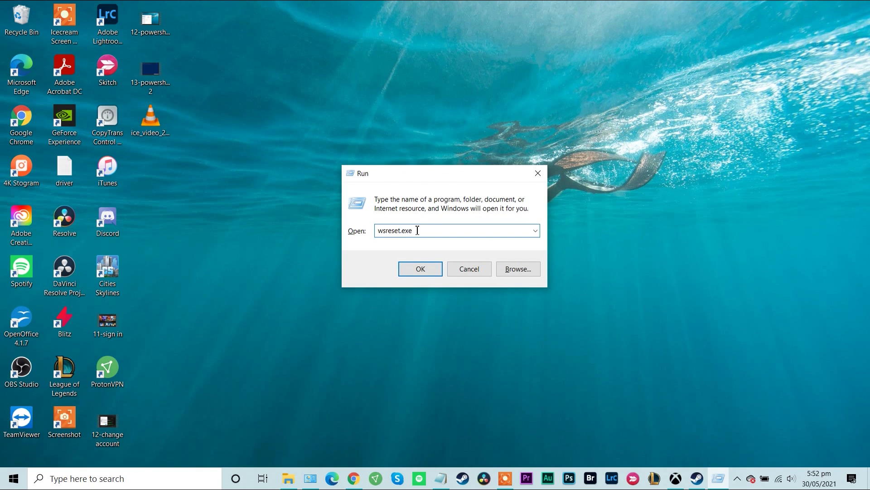
click(415, 277)
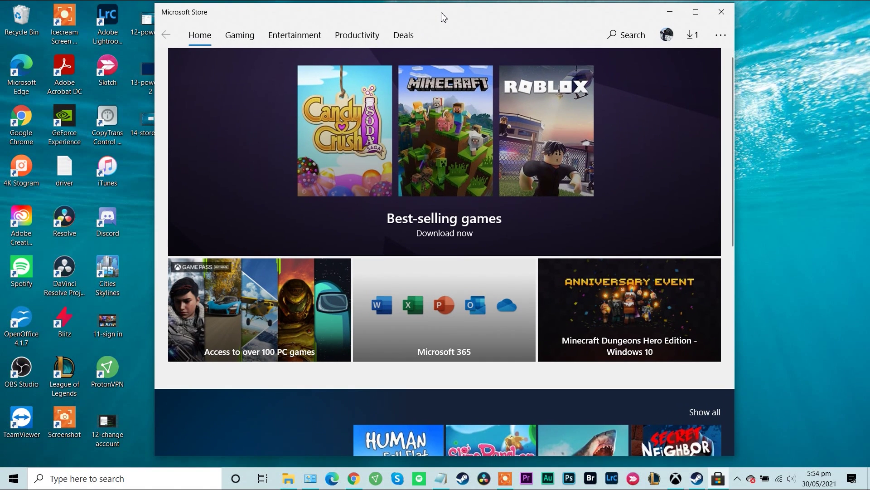
click(733, 12)
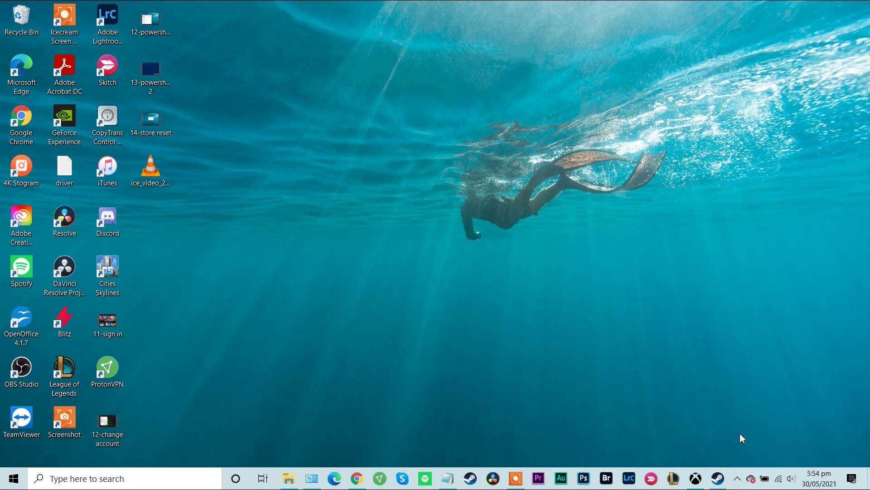
click(696, 478)
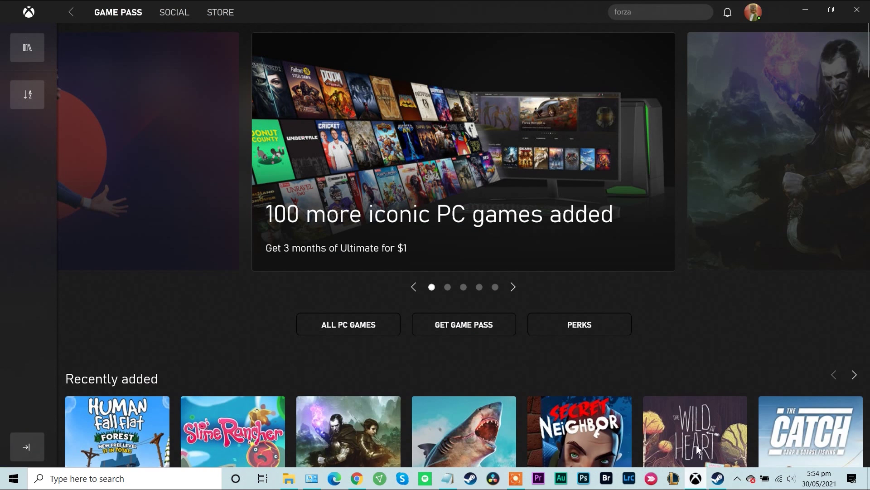
Open the Windows Date & time settings and switch Set time automatically off and back on.
click(819, 481)
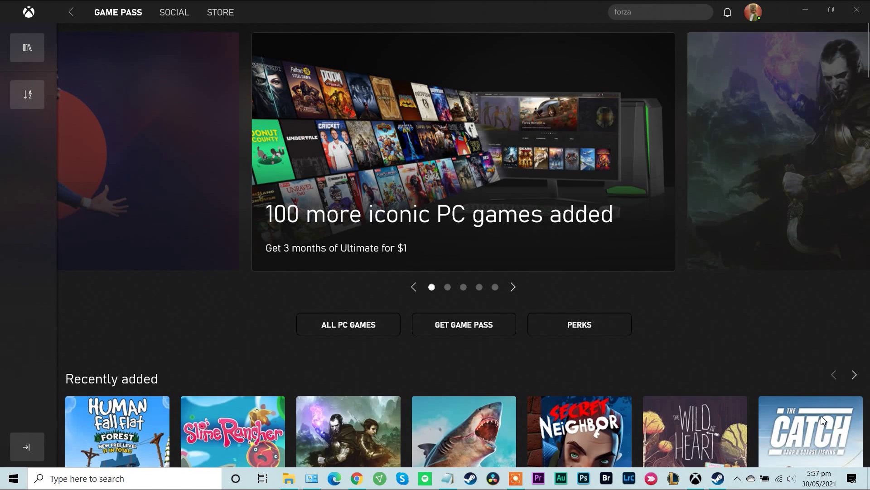
right_click(819, 481)
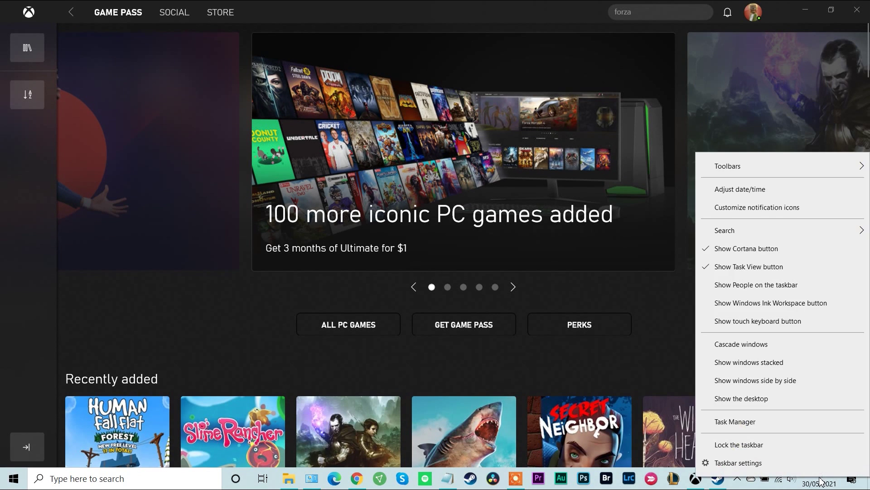
click(788, 190)
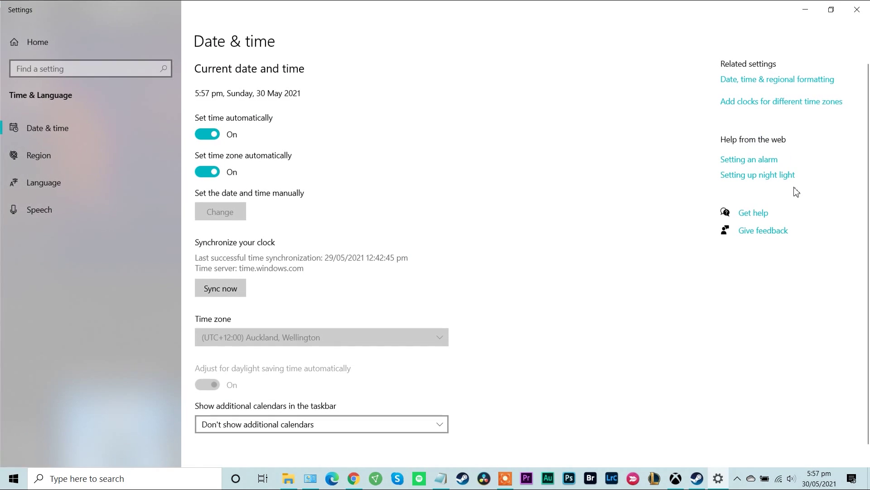
click(203, 139)
click(204, 142)
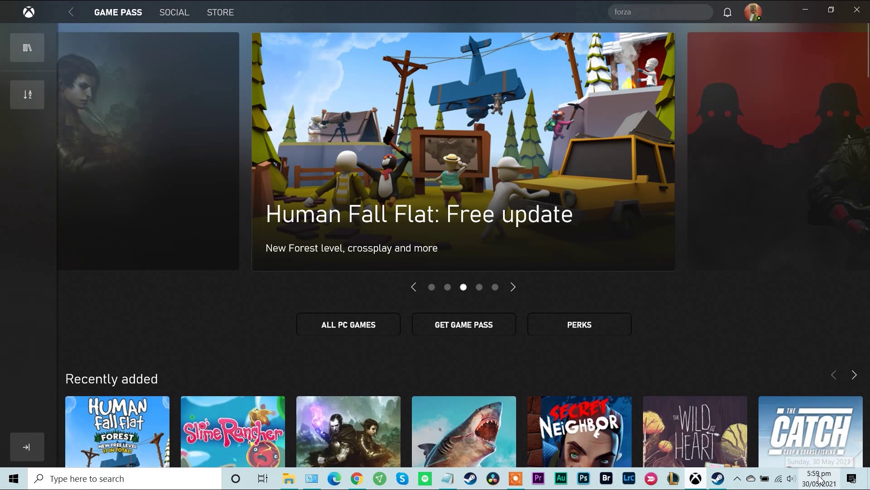
Reopen the Date & time settings, turn off Set time zone automatically, and open the time zone choices.
right_click(814, 479)
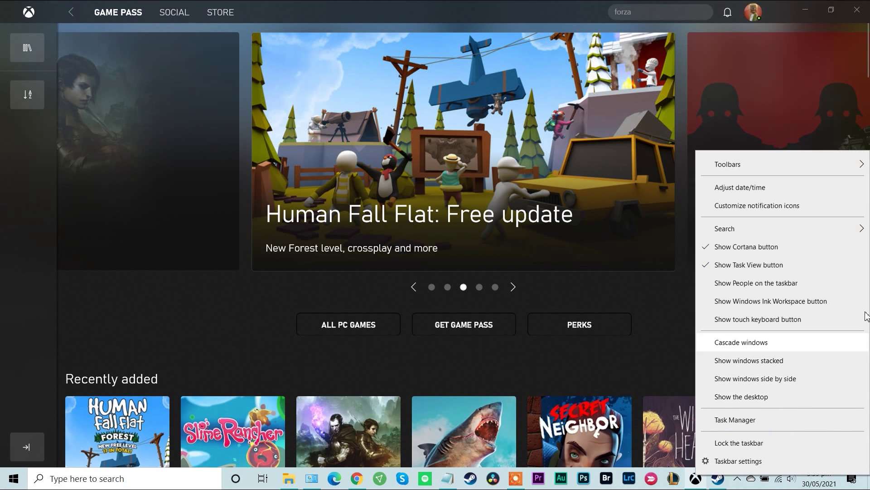
click(807, 190)
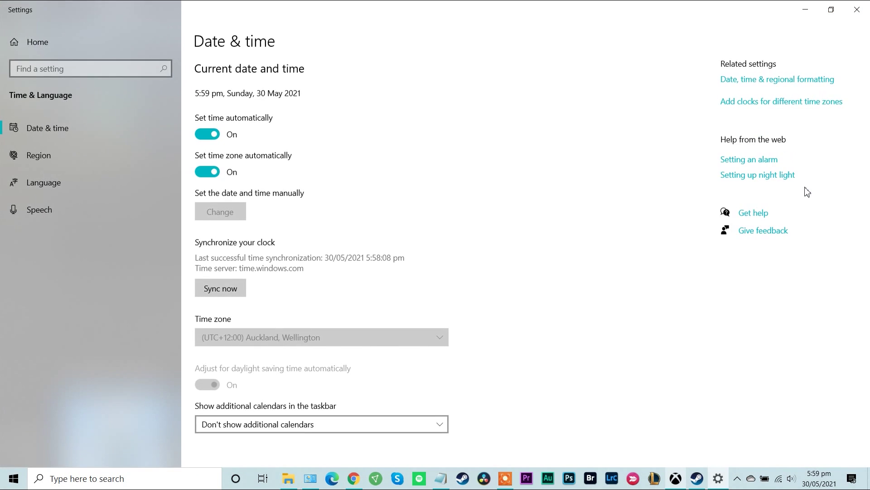
click(215, 175)
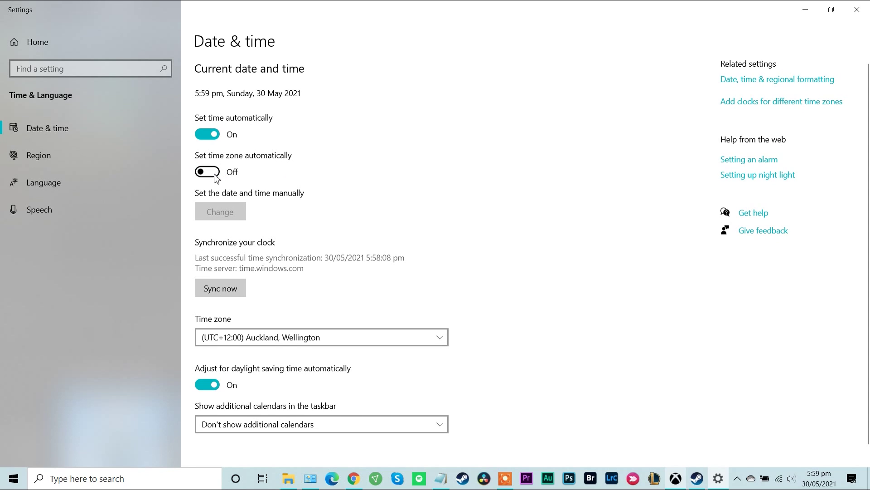
click(431, 344)
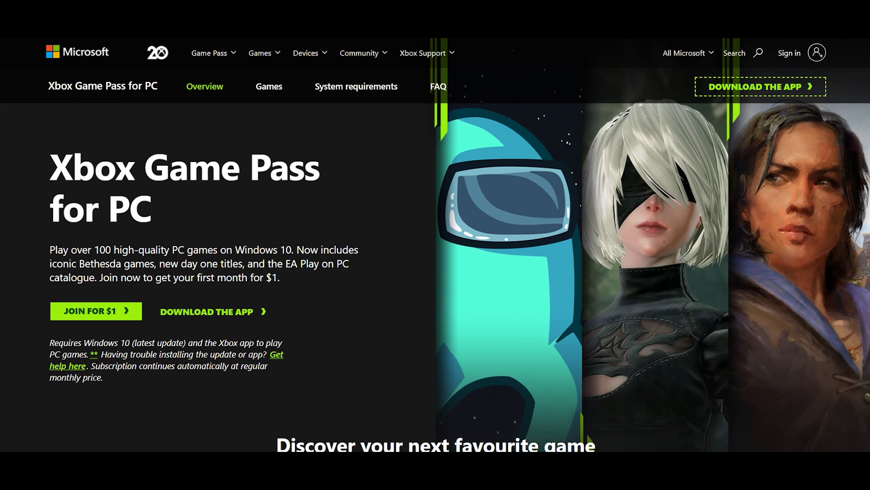
scroll(435, 244, down, 2)
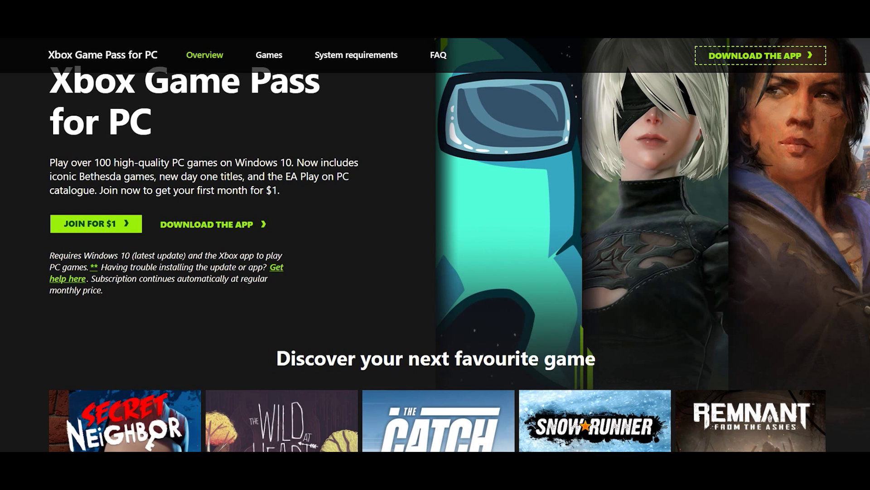
scroll(435, 245, down, 4)
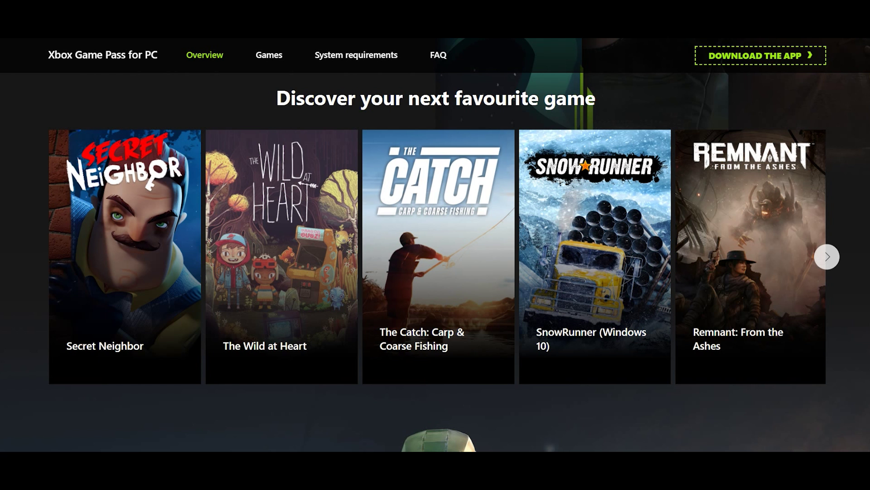
scroll(436, 245, down, 6)
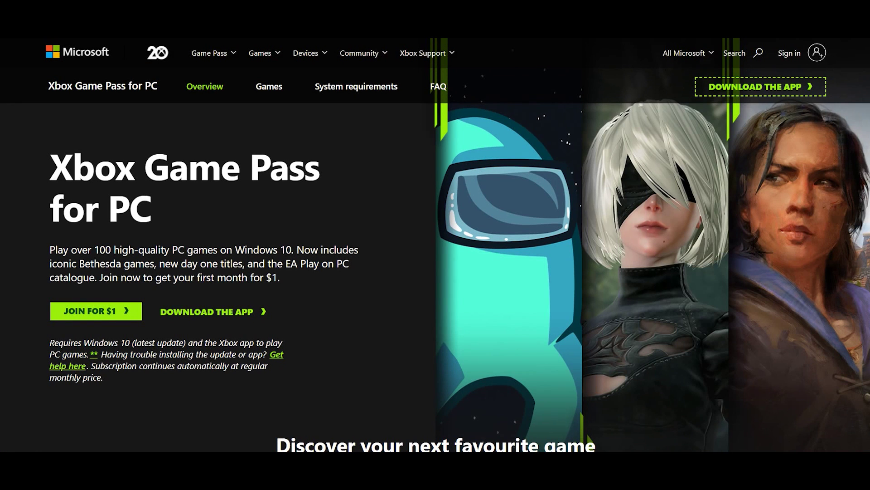
scroll(435, 245, down, 2)
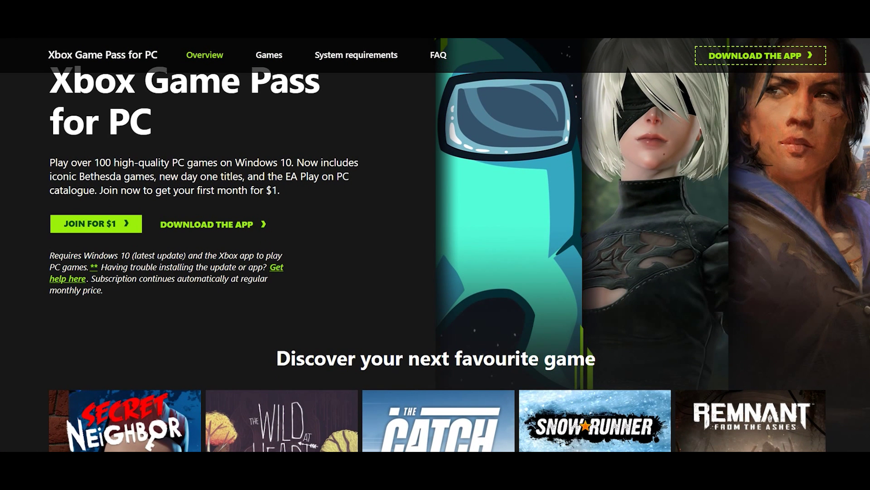
scroll(435, 245, down, 5)
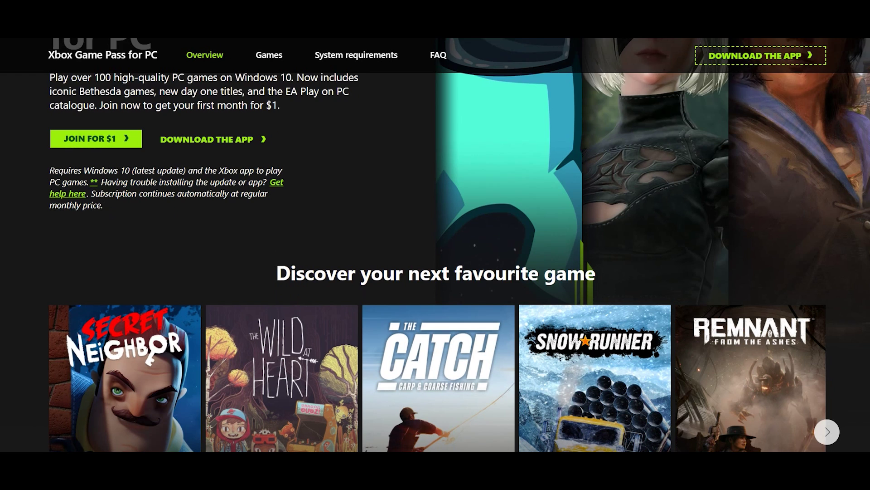
scroll(435, 244, down, 1)
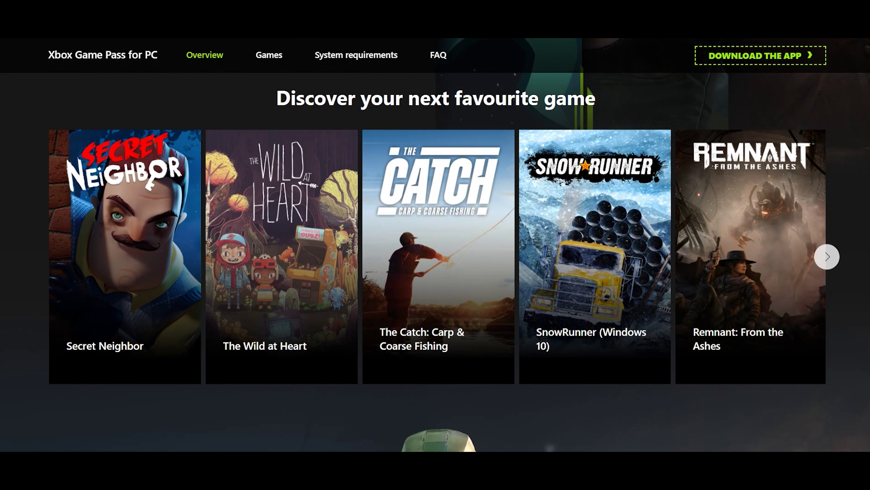
scroll(435, 245, down, 7)
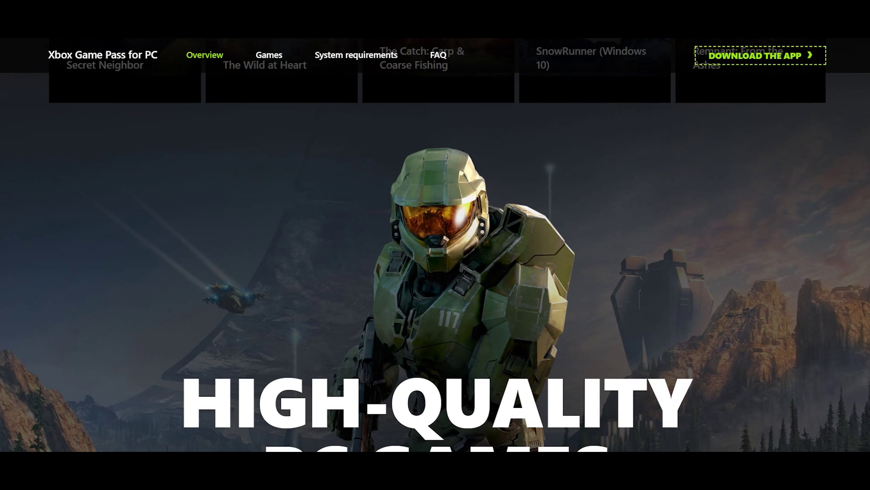